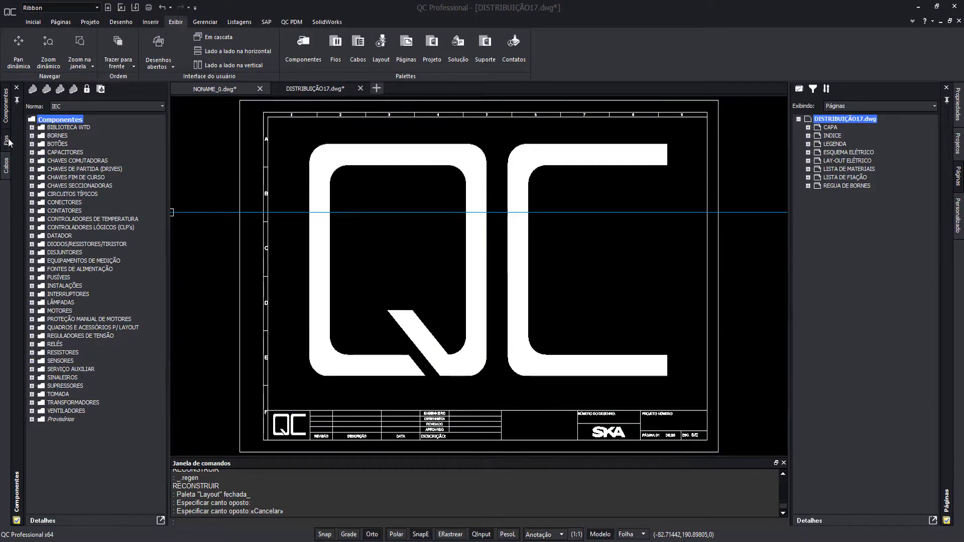
Step: Browse the wire-size and component palettes, then view index page 02, legend page 03 and electrical layout page 17
left_click(7, 142)
left_click(8, 118)
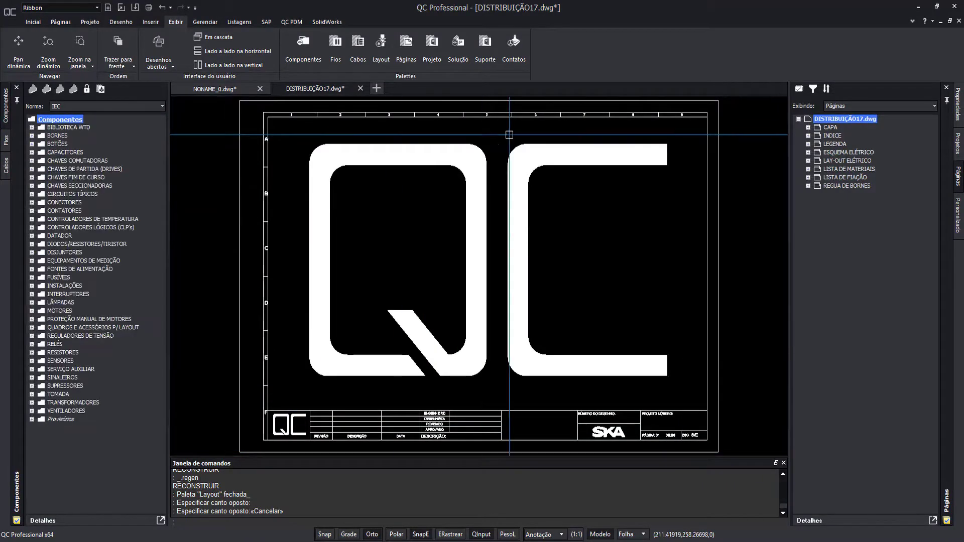
double_click(832, 135)
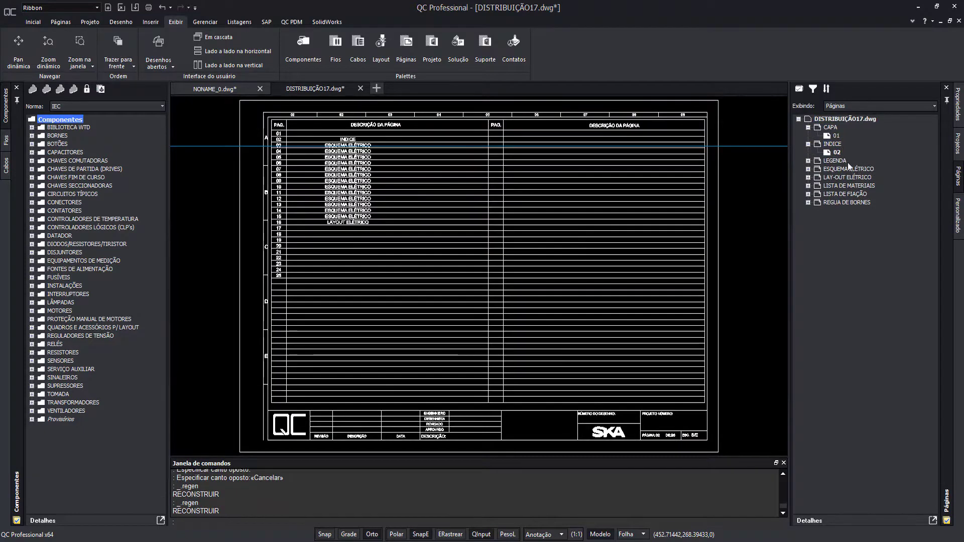
double_click(851, 172)
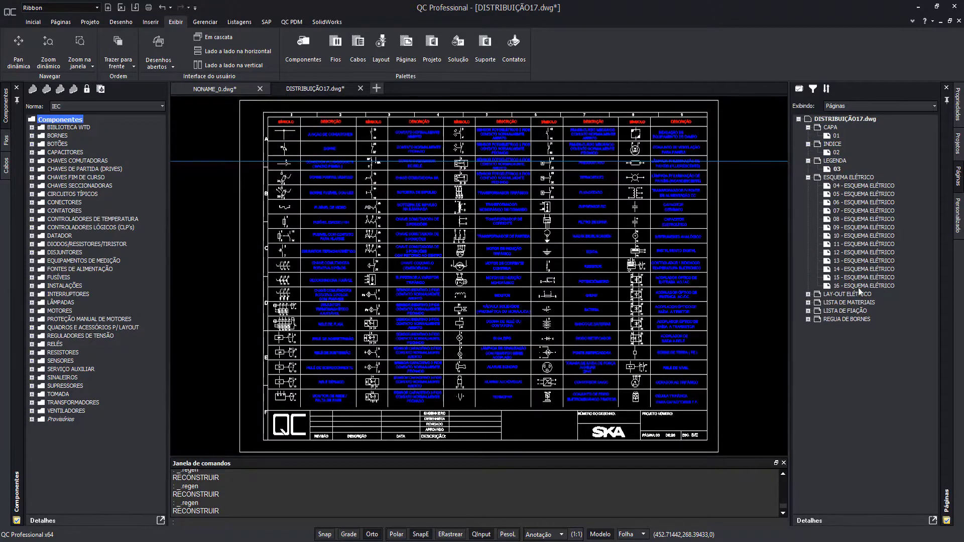
double_click(860, 293)
scroll(531, 238, "up", 2)
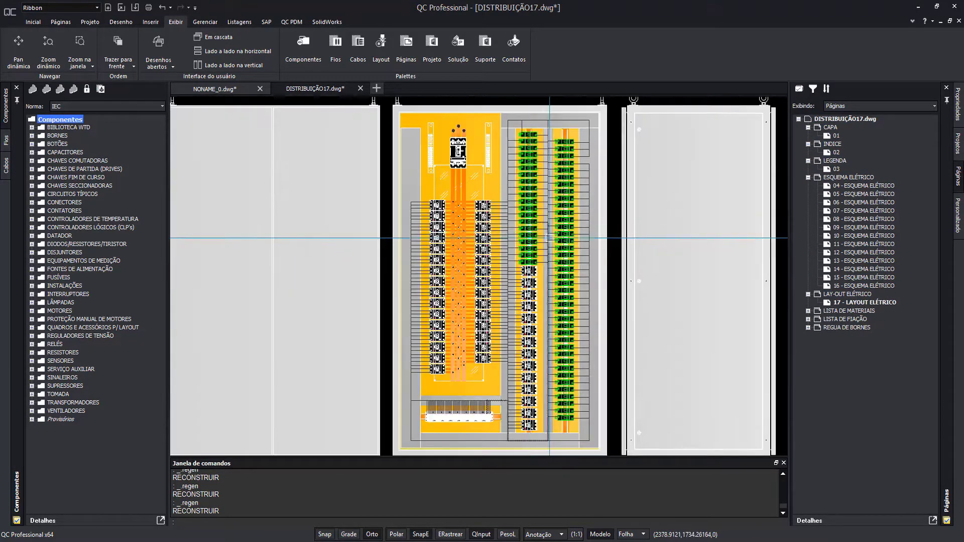
left_click(959, 208)
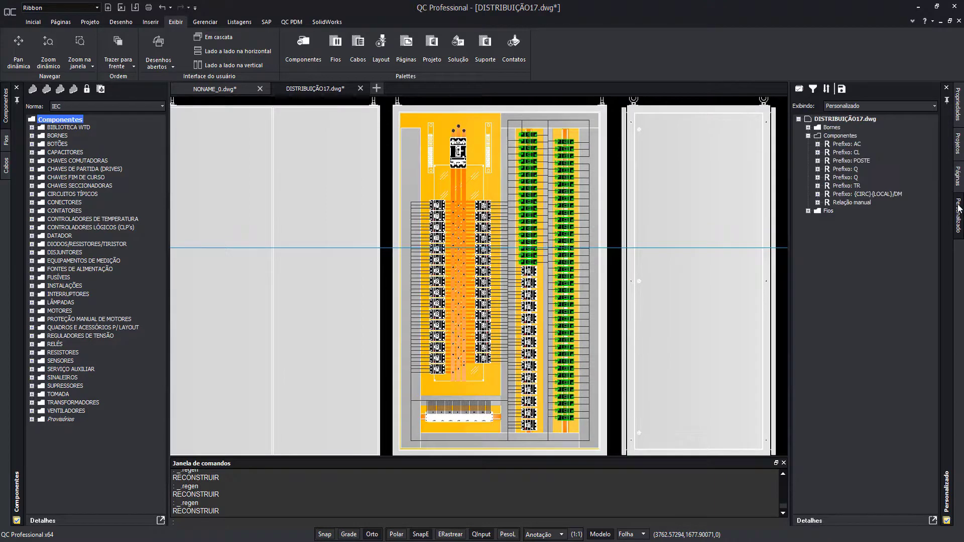
left_click(40, 23)
scroll(137, 41, "down", 1)
scroll(136, 40, "down", 1)
scroll(322, 59, "down", 1)
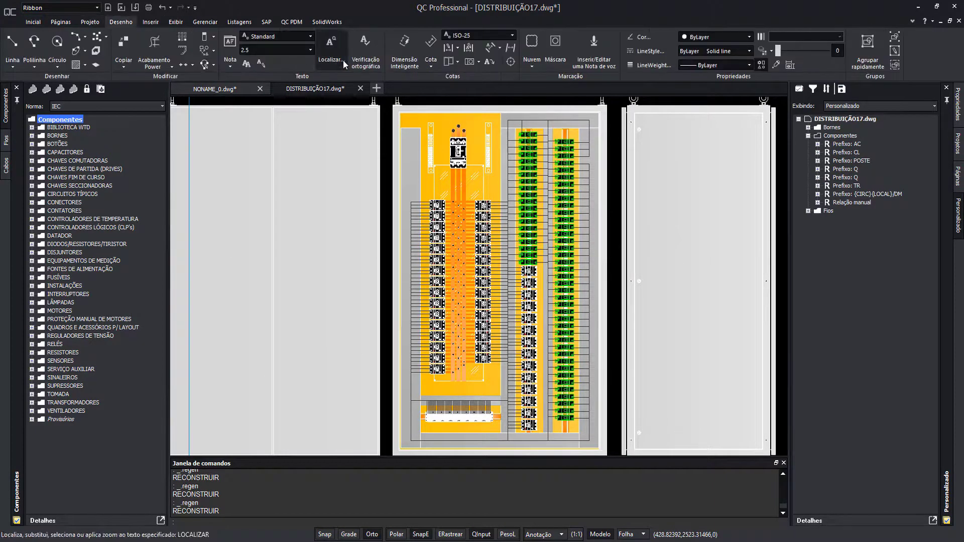
scroll(376, 60, "down", 1)
scroll(422, 63, "down", 1)
scroll(470, 66, "down", 1)
scroll(471, 66, "down", 2)
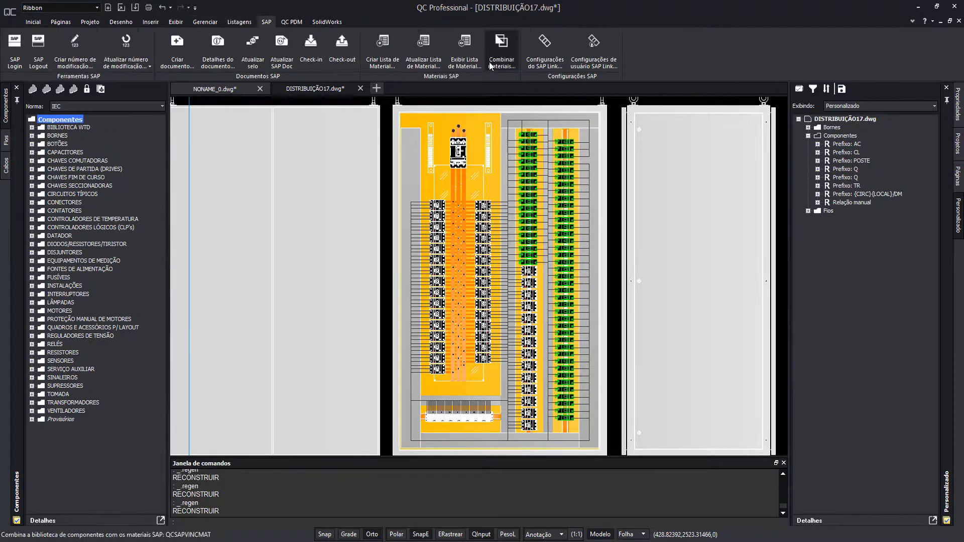
scroll(452, 64, "down", 1)
scroll(427, 65, "down", 1)
scroll(385, 67, "down", 3)
scroll(384, 67, "up", 2)
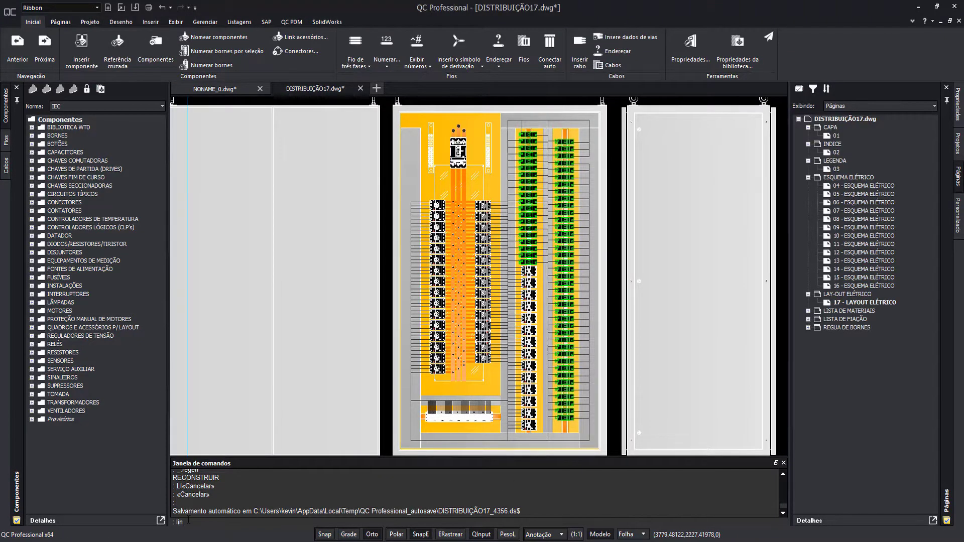
Step: Expand the BOTÕES, CHAVES DE PARTIDA (DRIVES), CONECTORES, CONTATORES and DISJUNTORES folders
key("Down")
key("Down")
key("Down")
key("Down")
key("Down")
key("Down")
key("Down")
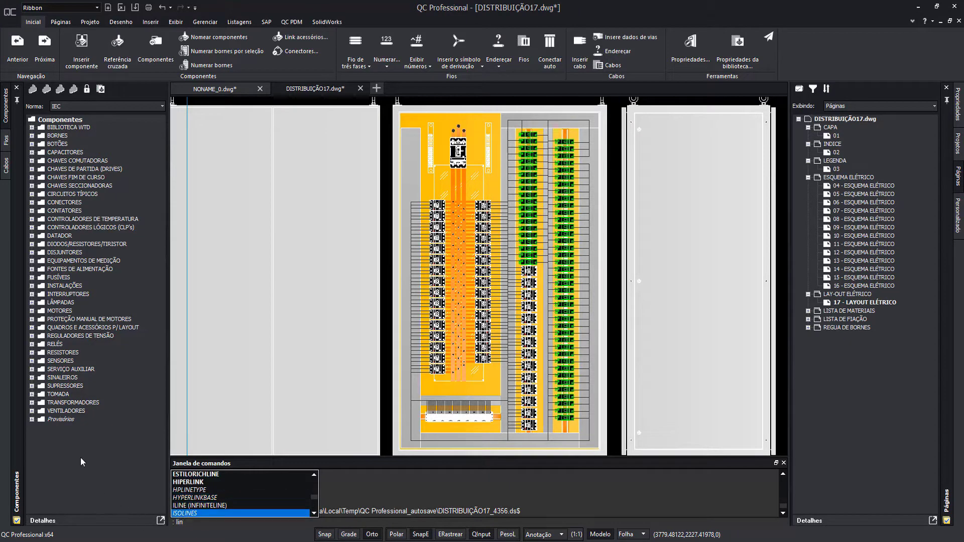
left_click(31, 144)
left_click(31, 202)
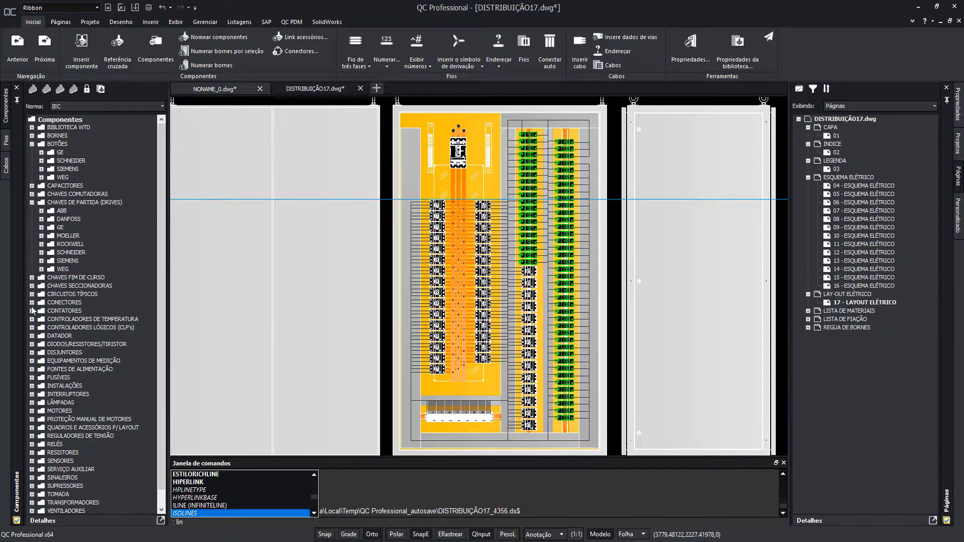
left_click(31, 303)
left_click(32, 336)
scroll(57, 386, "down", 7)
left_click(32, 269)
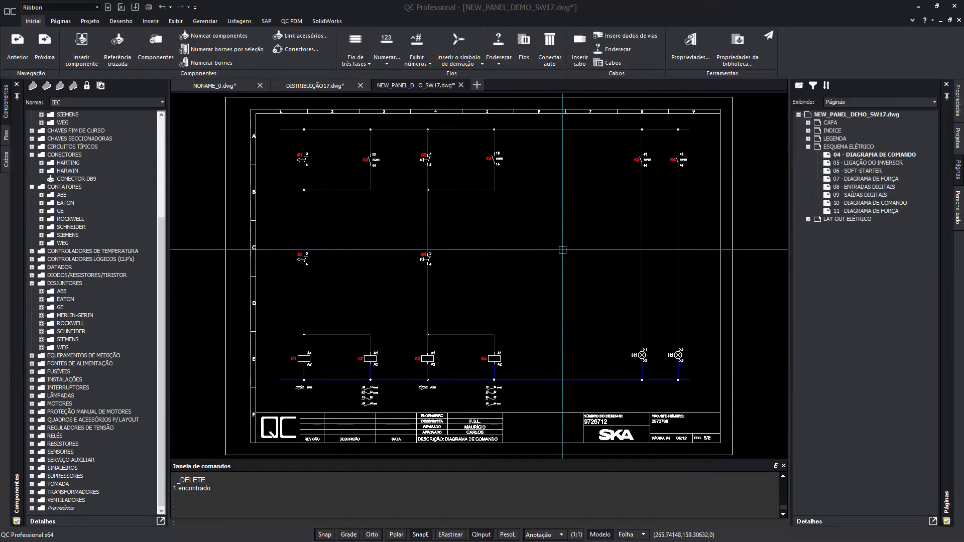
Step: Auto-number page 04's wires from start number 1 in horizontal order
left_click(391, 50)
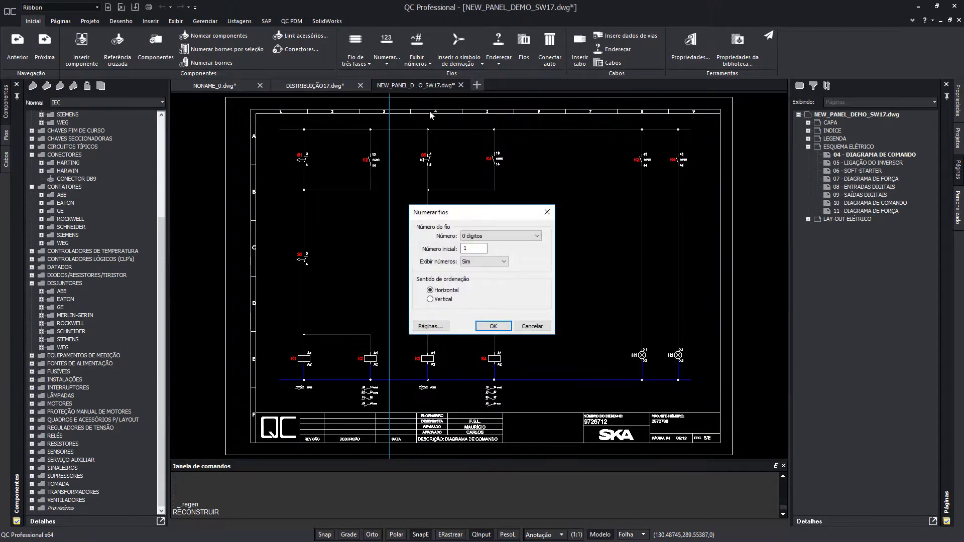
left_click(480, 236)
left_click(493, 327)
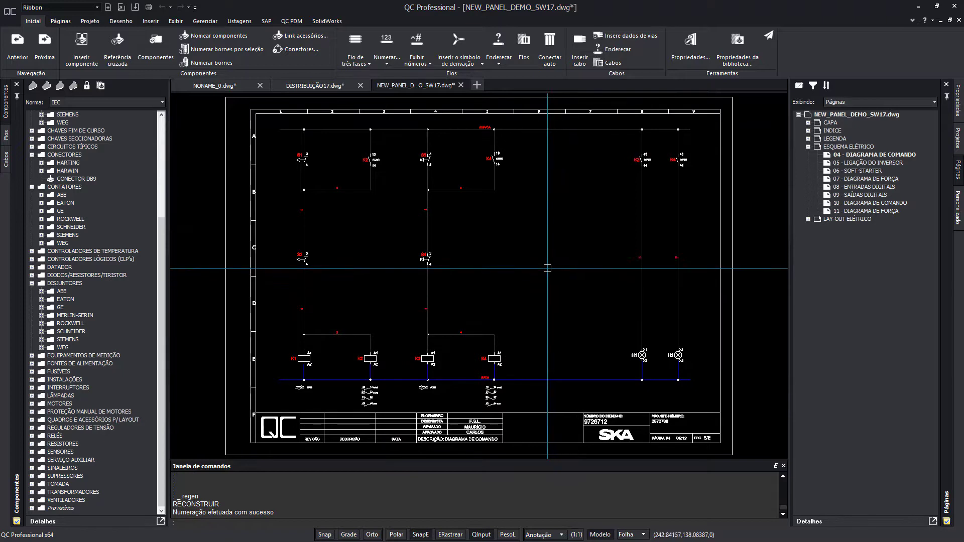
Step: Inspect page 04's wire numbers around contact S4 and lamps H1 and H2
scroll(456, 249, "up", 5)
mouse_move(430, 224)
middle_mouse_down()
mouse_move(709, 305)
mouse_move(522, 177)
middle_mouse_up()
scroll(341, 170, "down", 3)
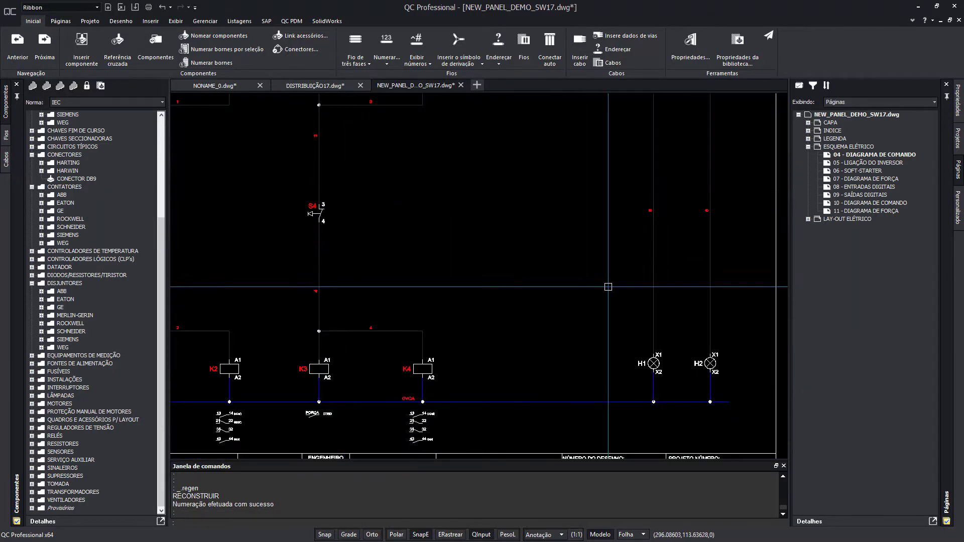
middle_click_drag(608, 287, 529, 290)
Step: Review the wire numbers on page 05 LIGAÇÃO DO INVERSOR and page 06 SOFT-STARTER
double_click(857, 163)
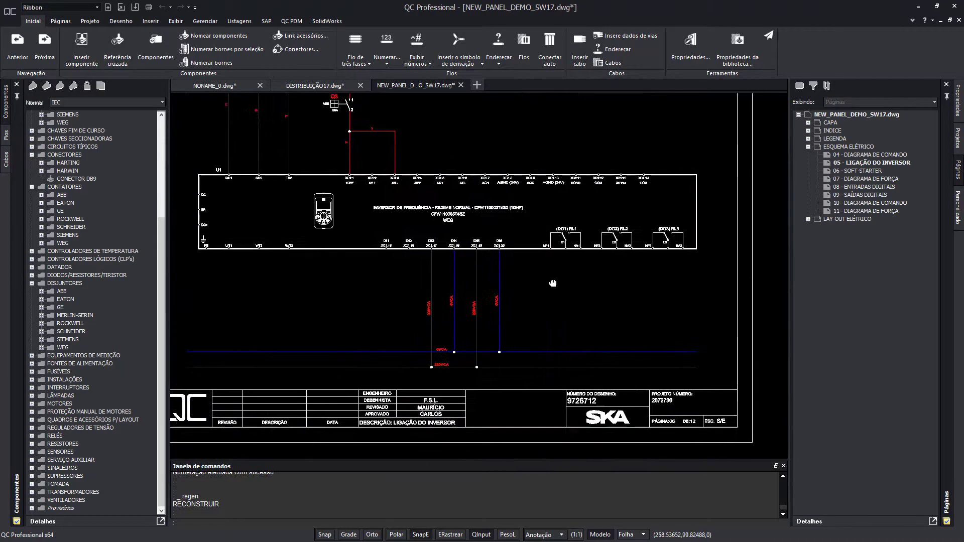
scroll(379, 278, "up", 2)
scroll(379, 278, "up", 3)
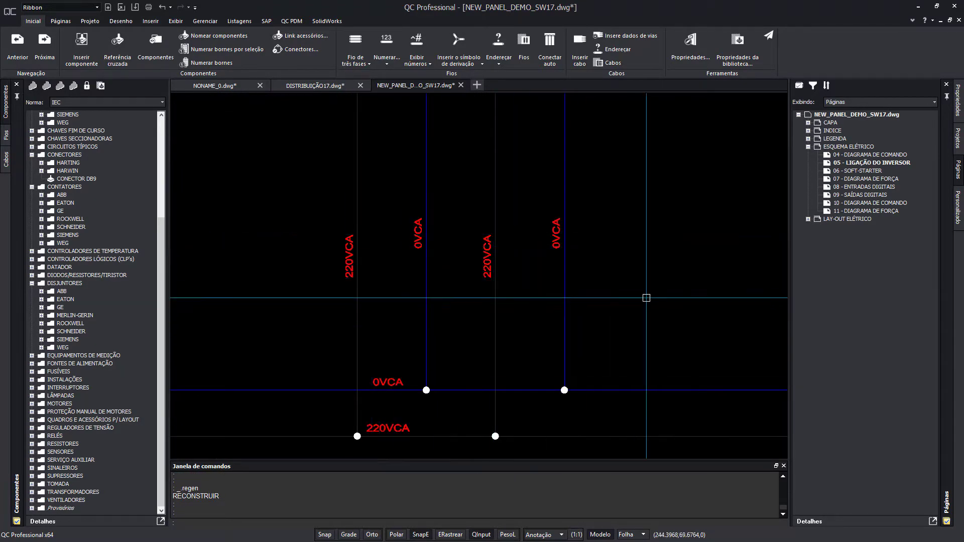
double_click(856, 171)
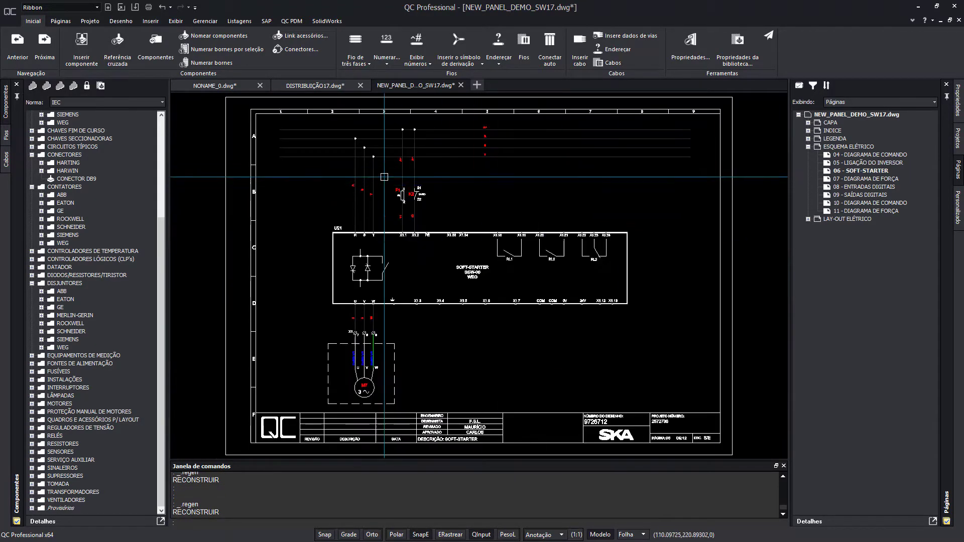
scroll(354, 174, "up", 5)
Step: Inspect page 07 DIAGRAMA DE FORÇA around contactor K3 and the X1 terminals
key("Page_Down")
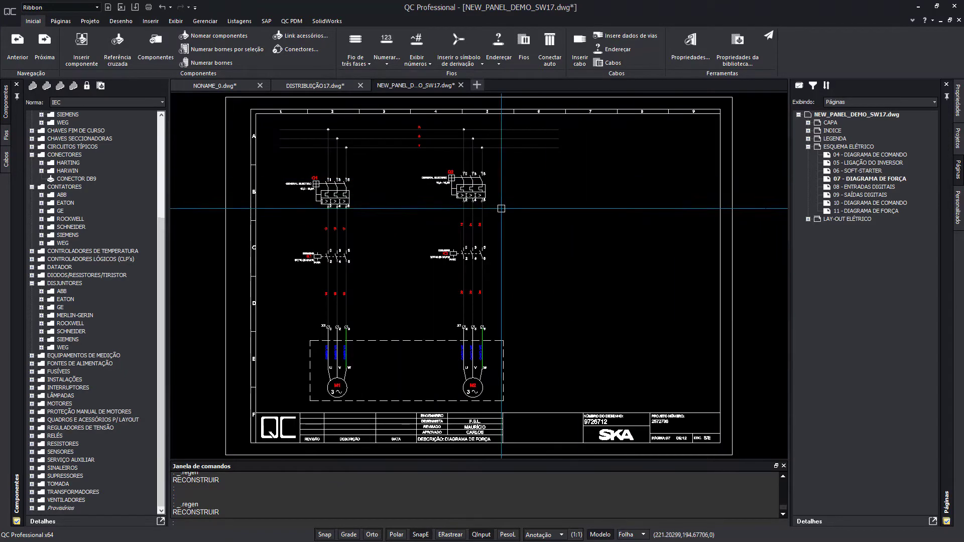
scroll(322, 221, "up", 5)
middle_click_drag(641, 436, 501, 269)
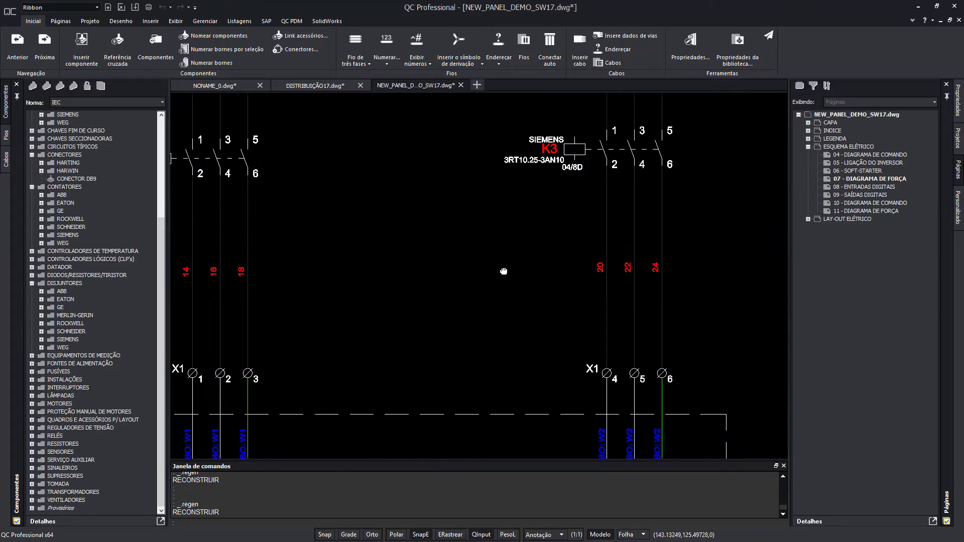
middle_click_drag(641, 271, 301, 303)
Step: Review the numbered input wires on page 08 ENTRADAS DIGITAIS, including inputs IN 7 to IN 13
double_click(858, 189)
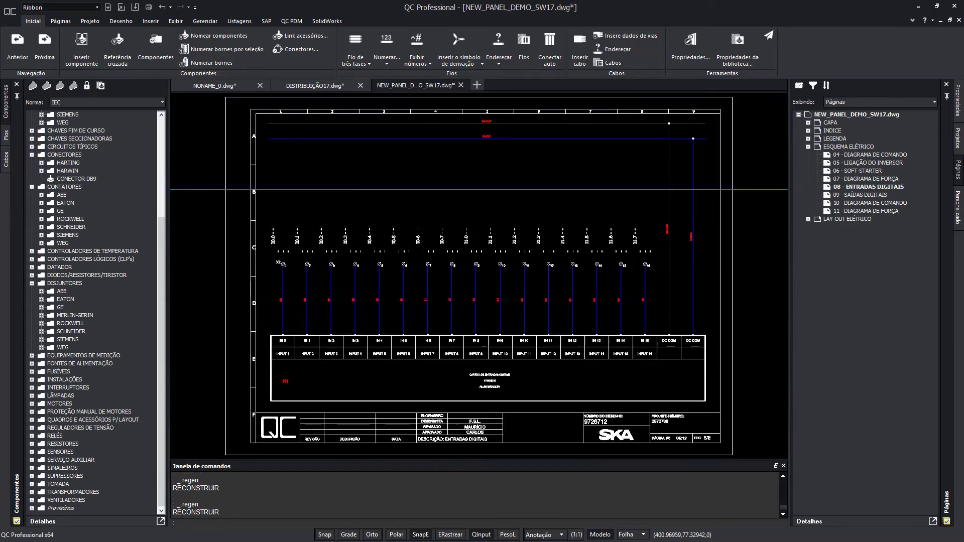
scroll(303, 308, "up", 5)
scroll(306, 279, "up", 1)
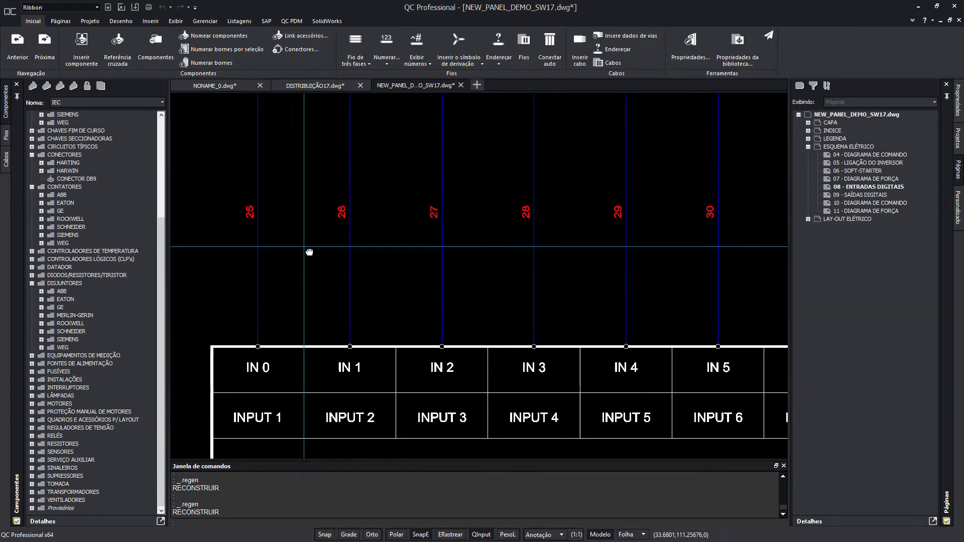
middle_click_drag(310, 254, 172, 257)
middle_click_drag(636, 281, 546, 295)
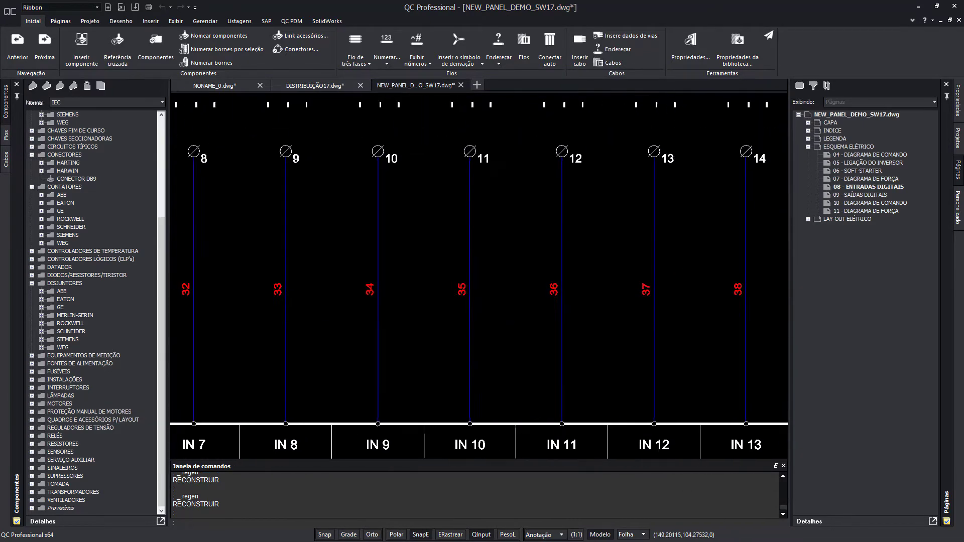
scroll(681, 256, "down", 5)
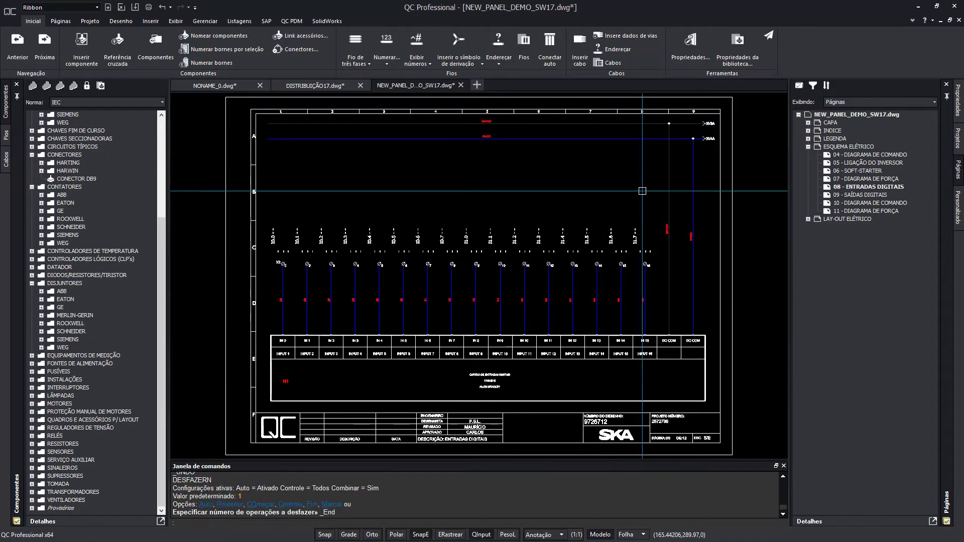
scroll(703, 130, "up", 3)
scroll(647, 156, "up", 2)
Step: Follow cross-reference 09/3A and place K3's contactor layout symbol in the CL5 rail gap
double_click(641, 156)
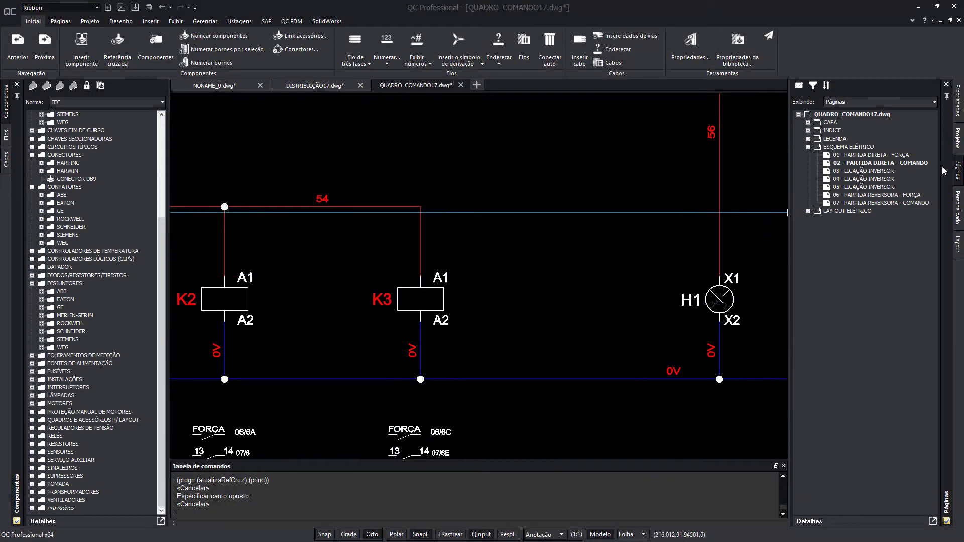
left_click(957, 207)
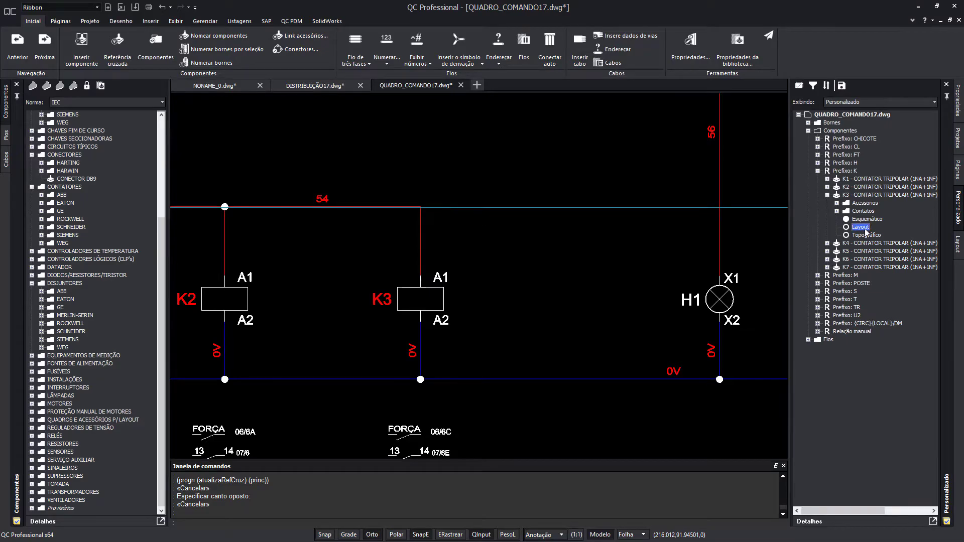
double_click(865, 229)
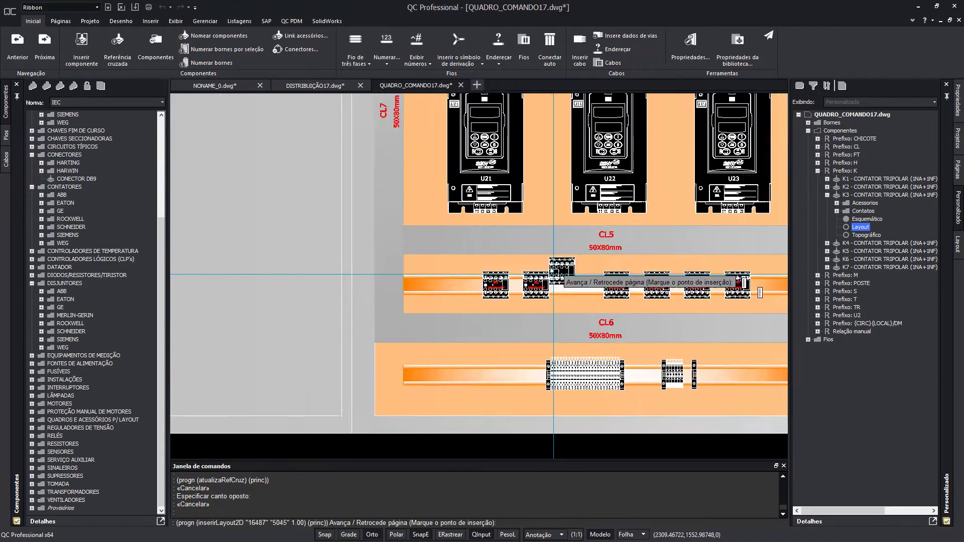
scroll(557, 287, "up", 2)
scroll(557, 286, "up", 4)
left_click(557, 287)
scroll(426, 347, "down", 5)
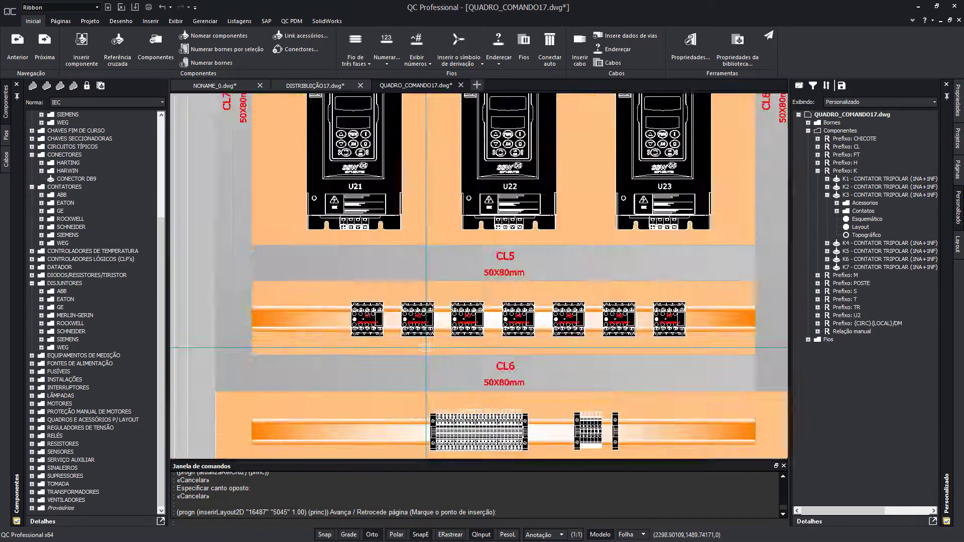
scroll(552, 349, "down", 5)
Step: Route the wires through the panel layout and preview the cable tray occupancy colouring
left_click(90, 21)
left_click(522, 49)
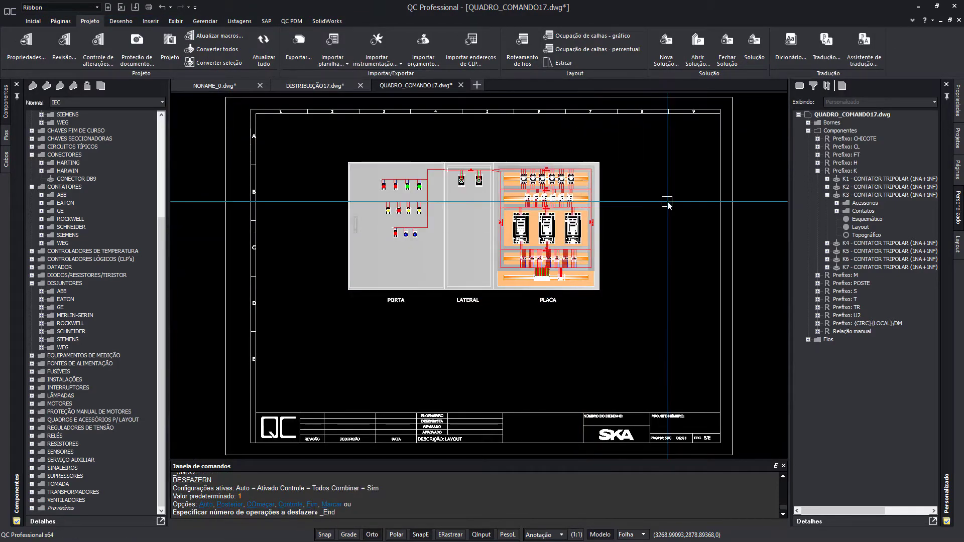
scroll(445, 161, "up", 4)
mouse_move(629, 245)
middle_mouse_down()
mouse_move(626, 263)
mouse_move(654, 253)
middle_mouse_up()
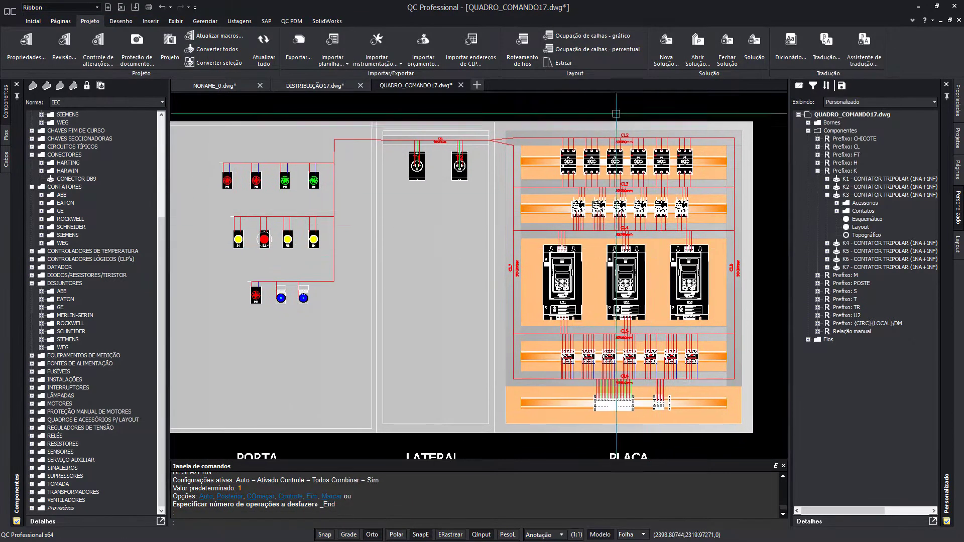
left_click(614, 41)
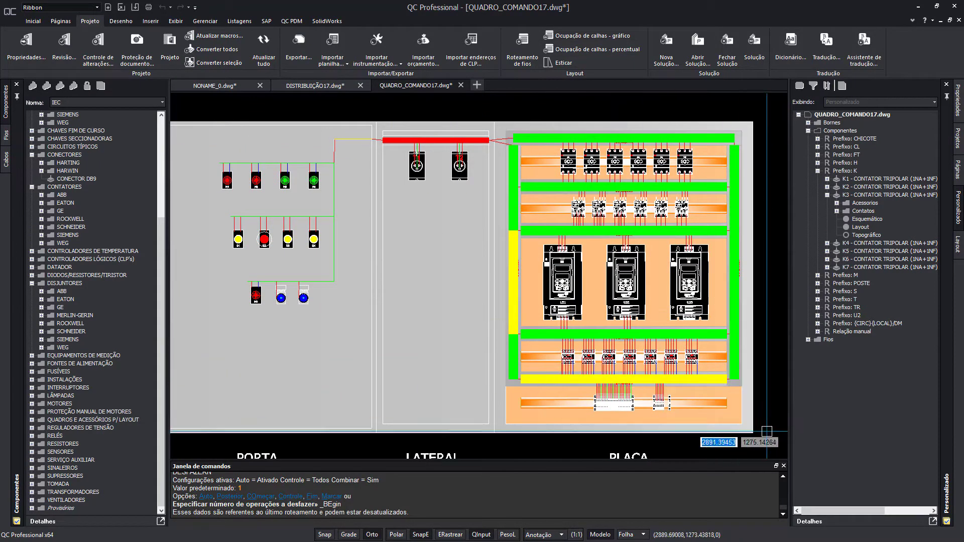
key("Escape")
left_click(239, 20)
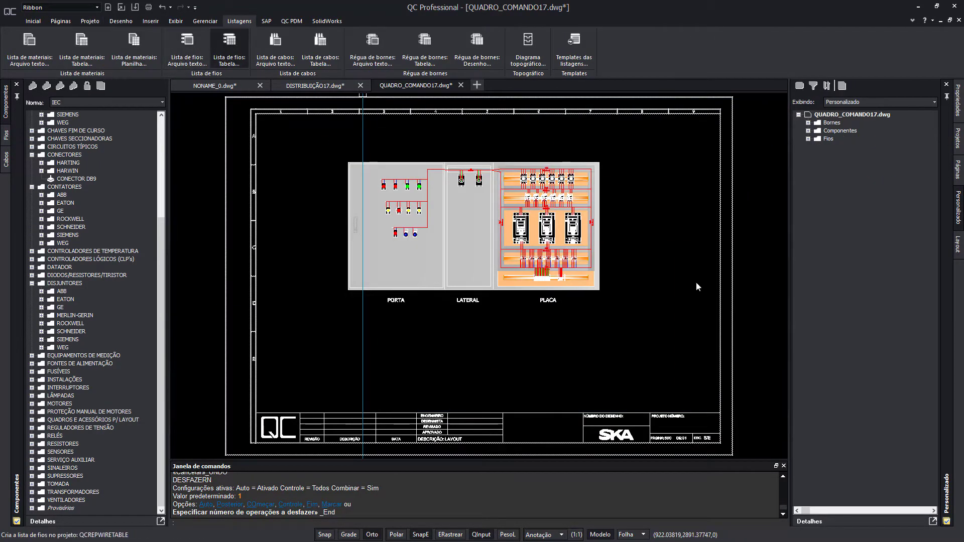
Step: View LISTA DE FIAÇÃO page 01 and its second wire table, then export the list to Excel
left_click(958, 171)
double_click(836, 227)
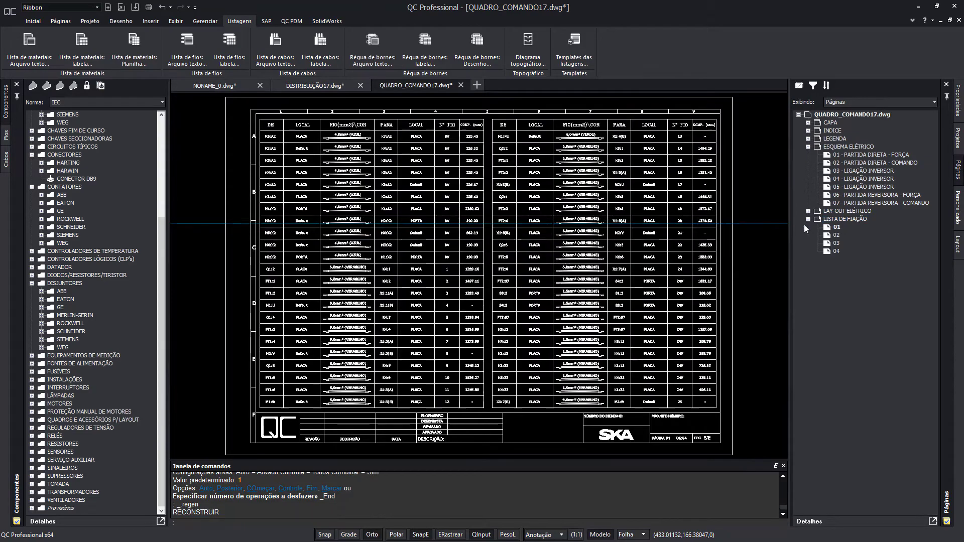
scroll(318, 156, "up", 5)
mouse_move(319, 156)
middle_mouse_down()
mouse_move(414, 203)
mouse_move(55, 156)
middle_mouse_up()
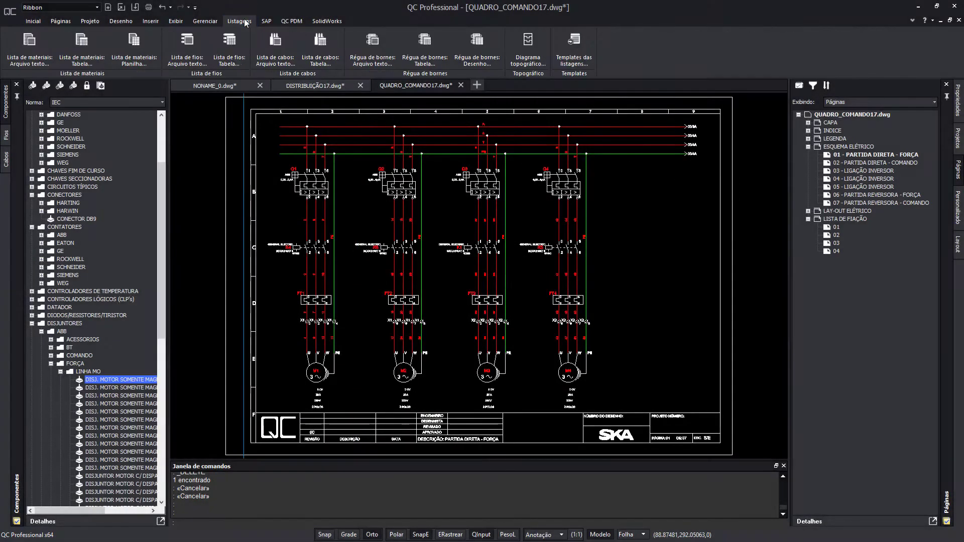
left_click(83, 53)
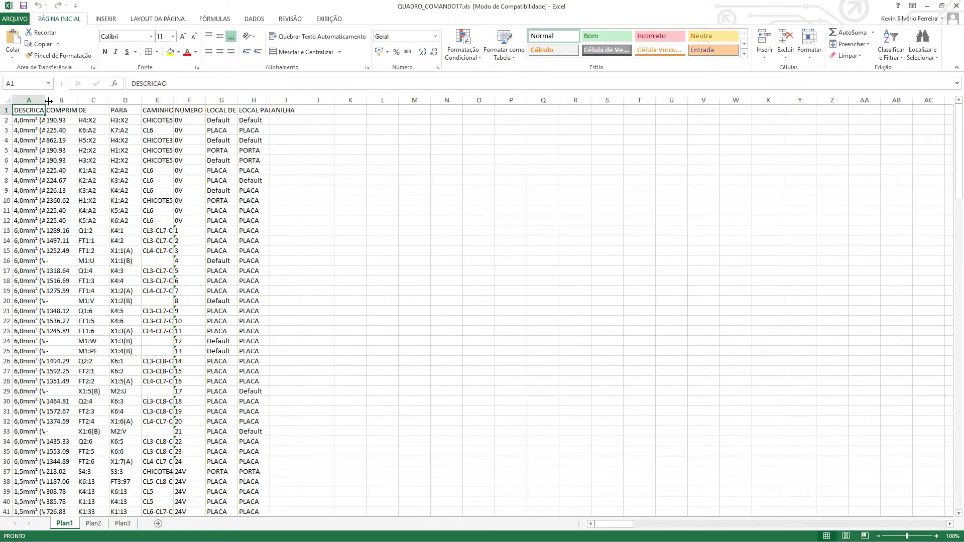
Step: AutoFit columns A, B, E and H of the wire list, then scroll down to rows 52–92
double_click(45, 102)
double_click(113, 102)
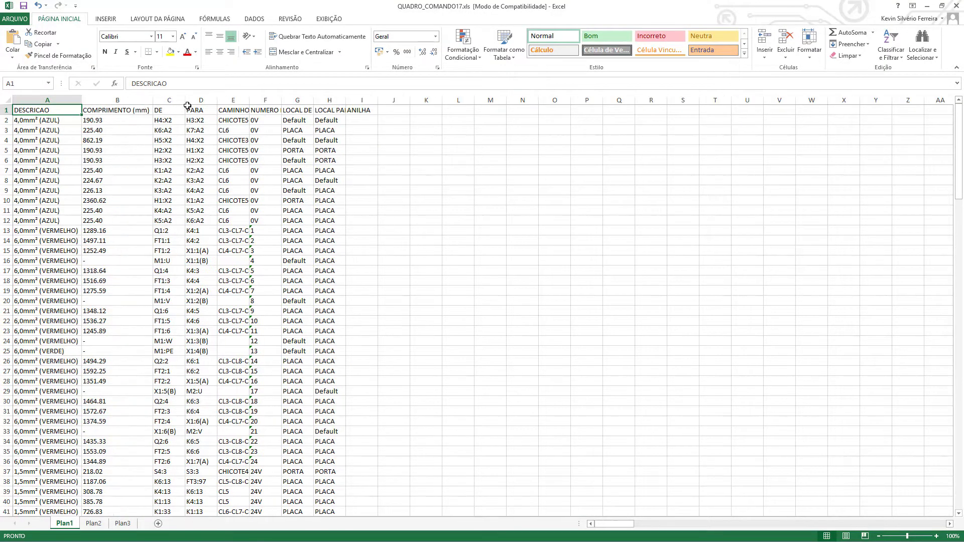
double_click(250, 101)
double_click(489, 100)
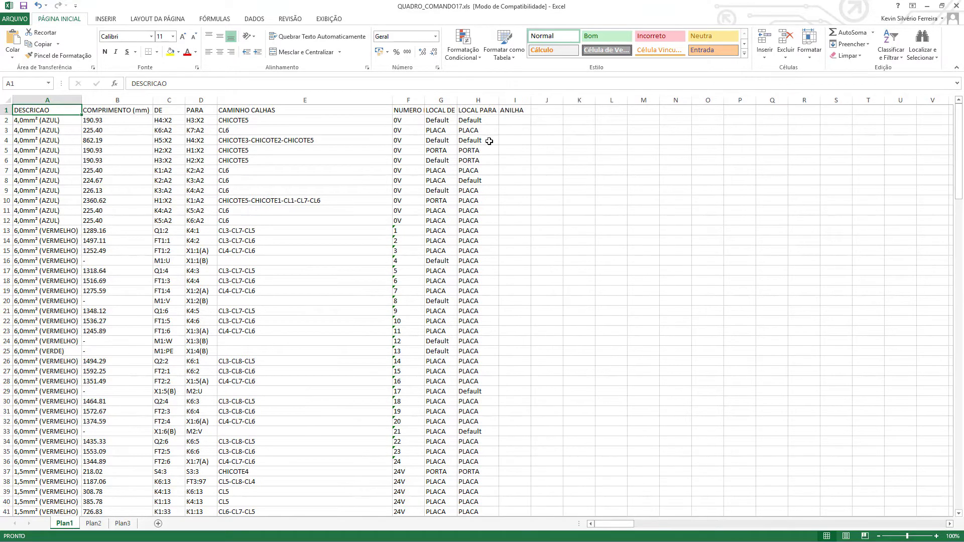
scroll(492, 166, "down", 5)
scroll(442, 200, "down", 5)
scroll(421, 207, "down", 4)
scroll(216, 382, "down", 3)
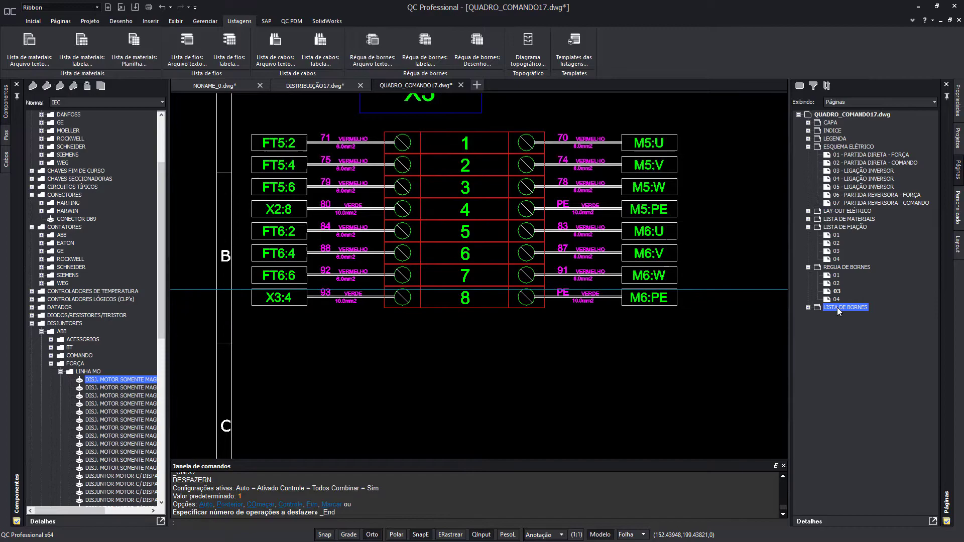
Step: Review LISTA DE BORNES page 01 across all its columns, then page 03
double_click(837, 307)
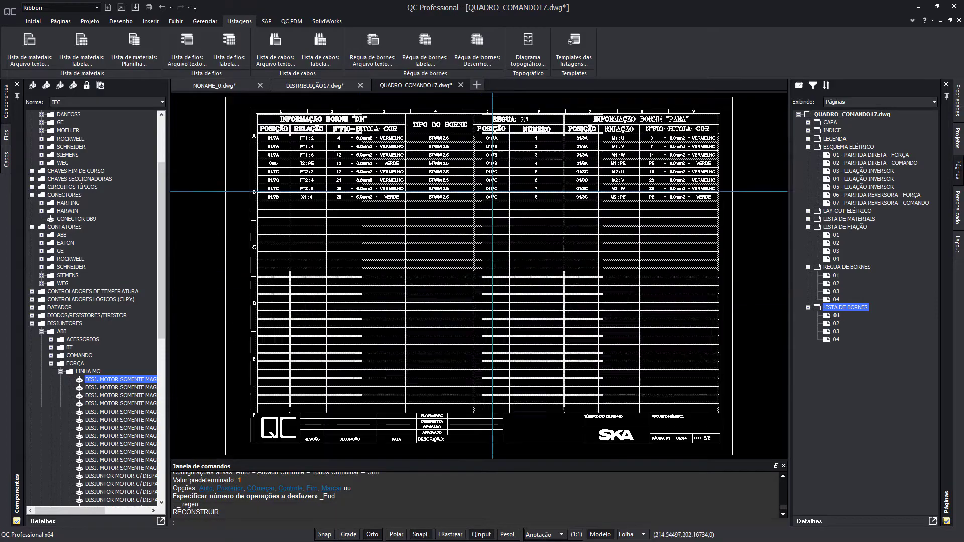
scroll(506, 261, "up", 5)
scroll(506, 261, "down", 1)
scroll(506, 261, "up", 1)
middle_click_drag(506, 261, 231, 247)
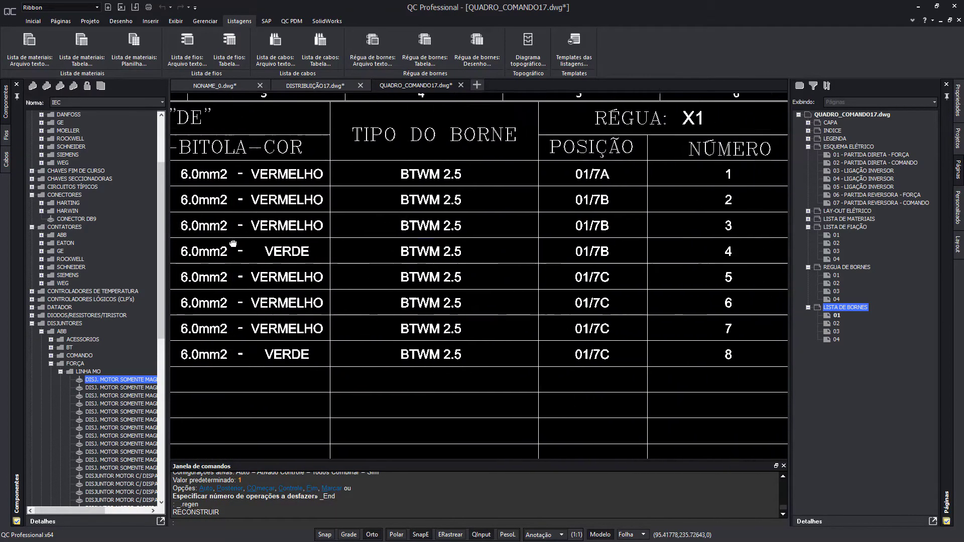
middle_click_drag(492, 222, 251, 221)
double_click(836, 332)
Step: Pan LISTA DE MATERIAIS page 01 across DESCRIÇÃO, COD. FABRICANTE, FABRICANTE and COD. SISTEMA
double_click(849, 219)
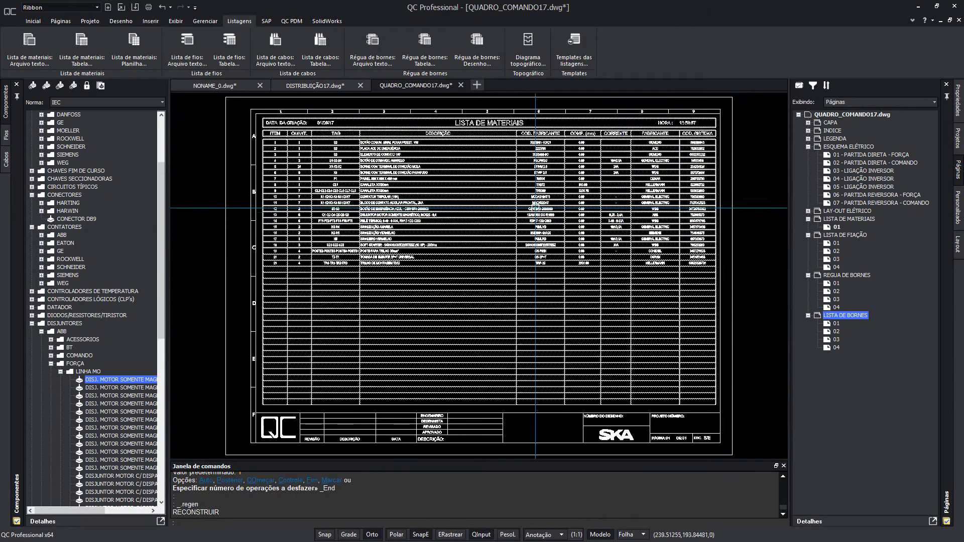
scroll(281, 151, "up", 4)
middle_click_drag(475, 253, 204, 253)
middle_click_drag(419, 252, 203, 251)
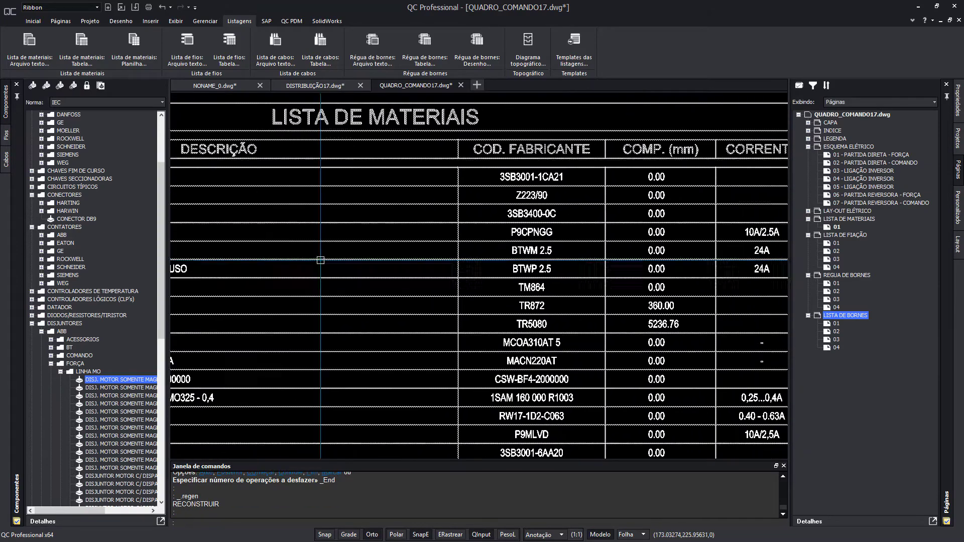
middle_click_drag(451, 251, 204, 251)
middle_click_drag(514, 254, 342, 264)
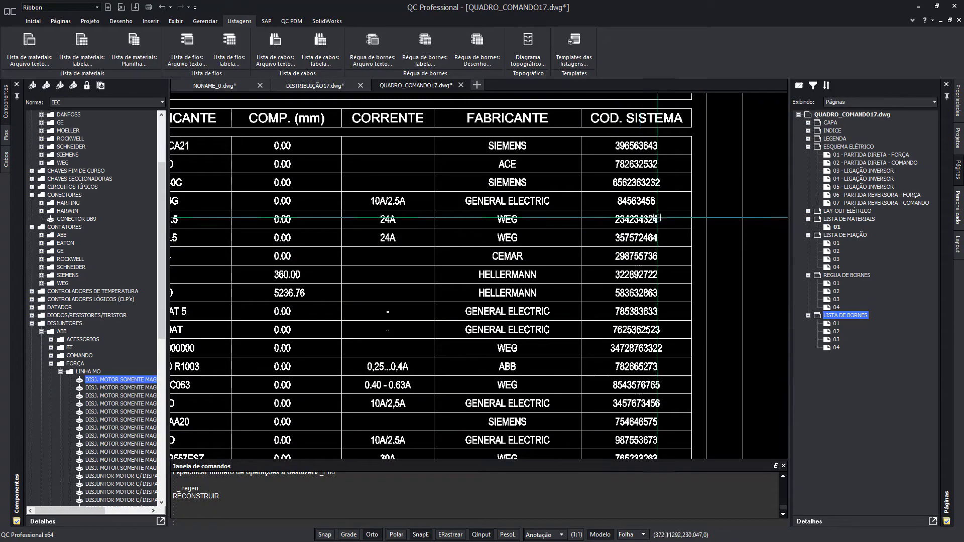
left_click(80, 49)
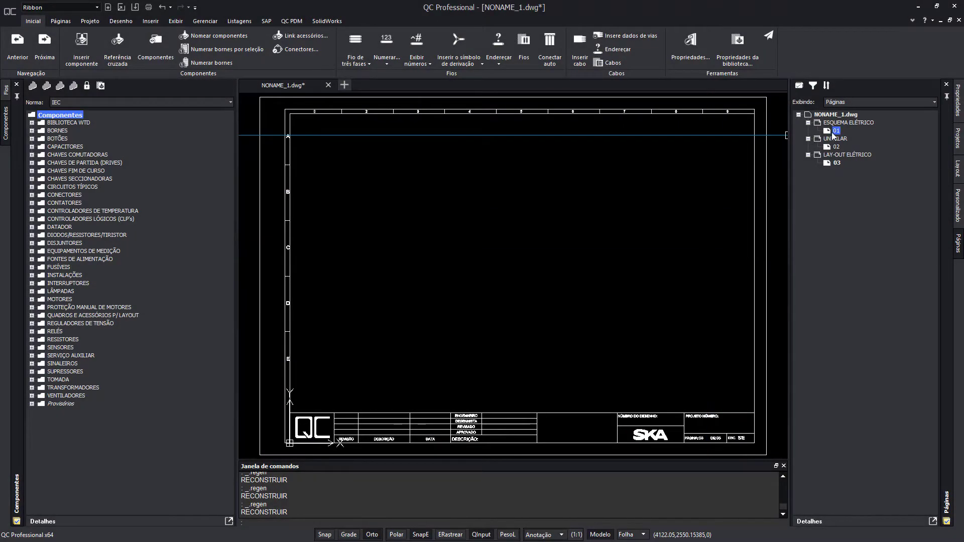
Step: Auto-insert the load list's pump circuits using the .cfa configuration and load-list spreadsheet, confirming item M1
double_click(834, 131)
left_click(151, 21)
left_click(701, 48)
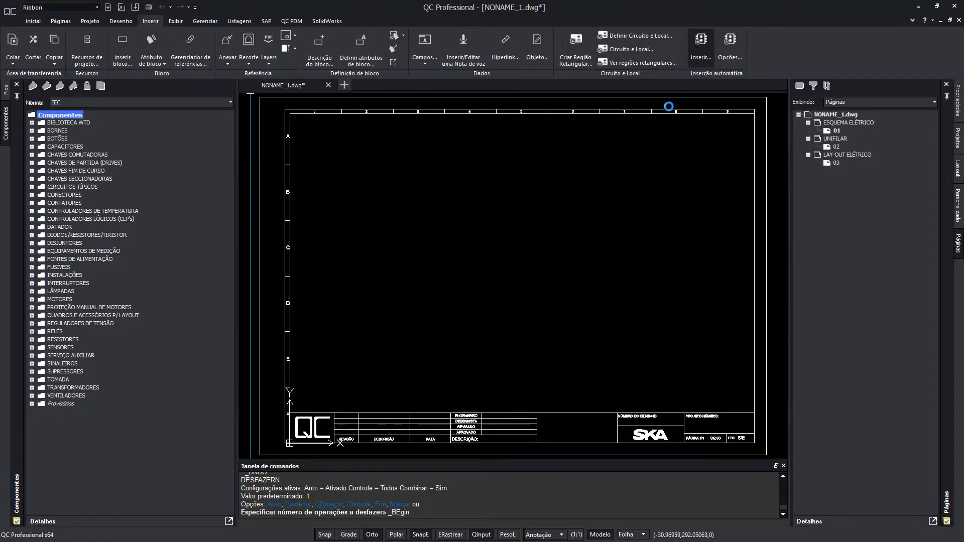
double_click(244, 176)
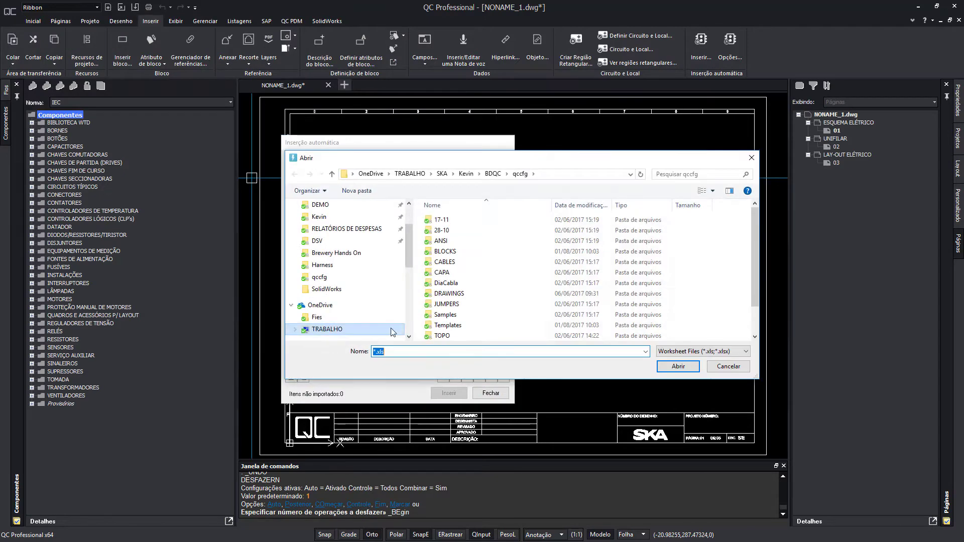
scroll(489, 301, "down", 2)
left_click(489, 325)
double_click(490, 325)
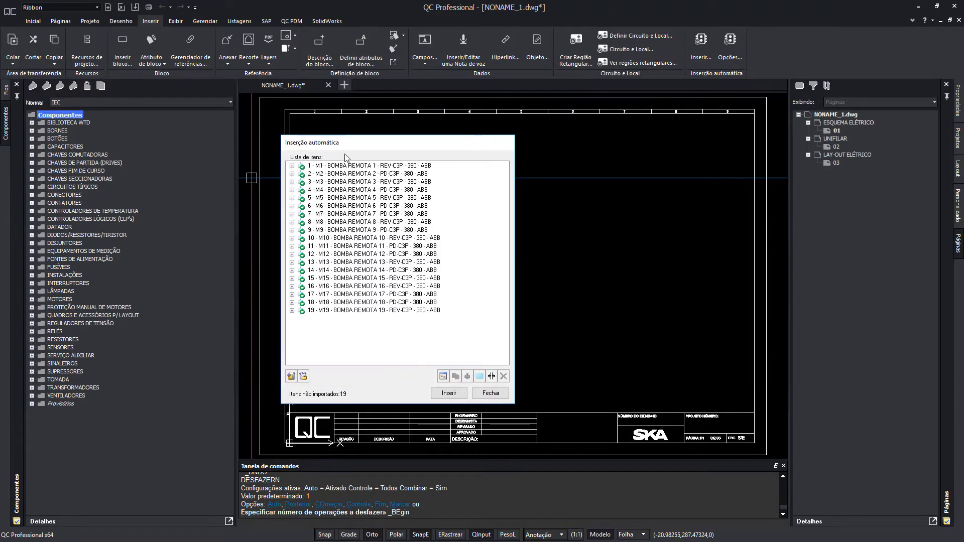
double_click(352, 165)
left_click(454, 333)
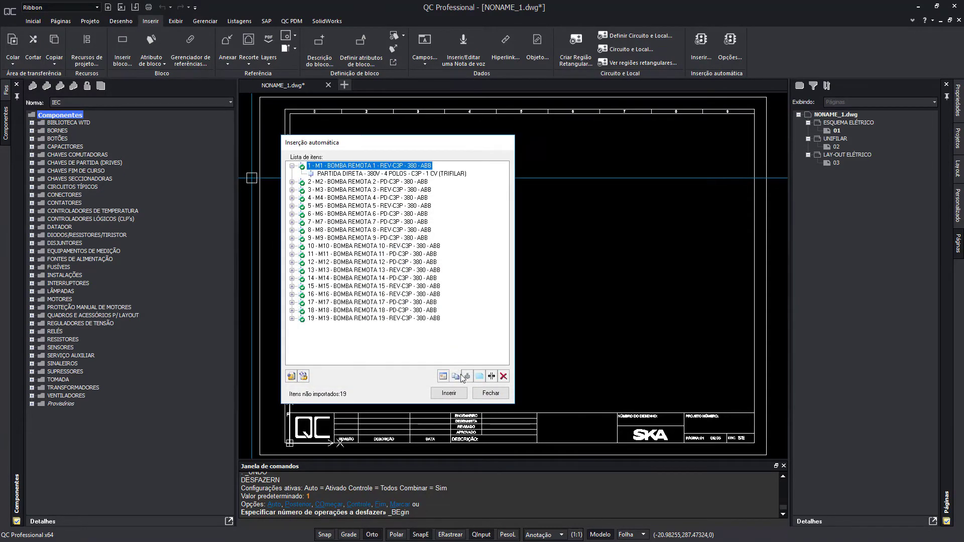
left_click(449, 393)
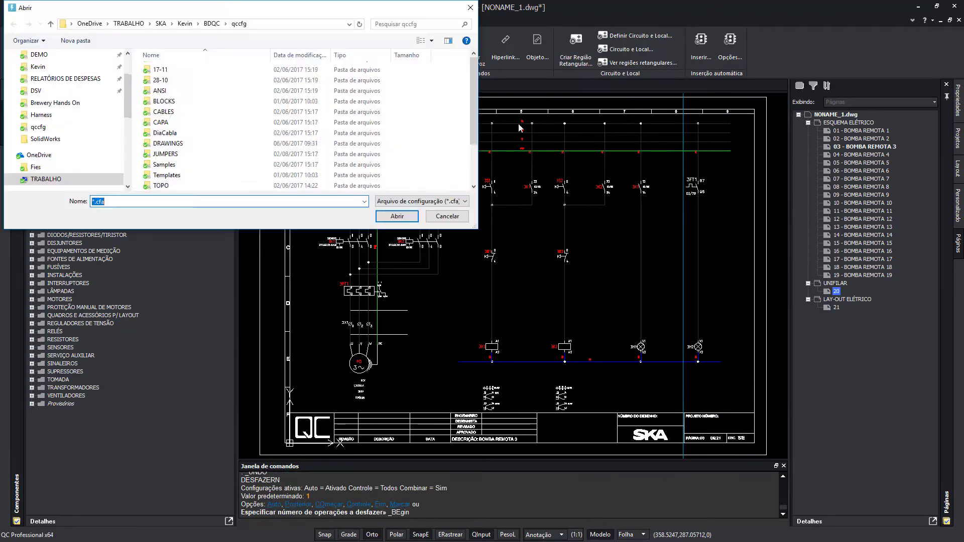
Step: Dismiss the file prompts and rerun automatic insertion of the pump circuits, confirming the file selection
key("Escape")
key("Escape")
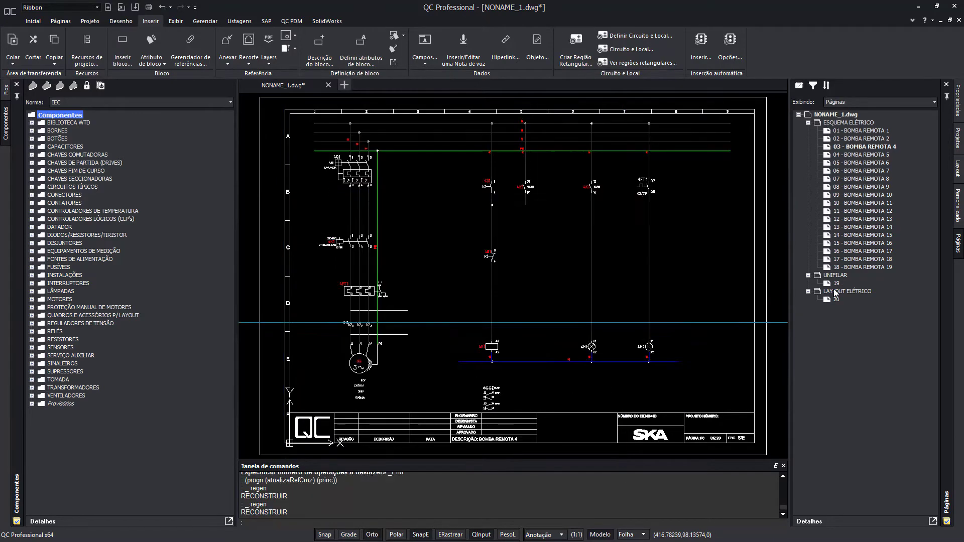
key("Escape")
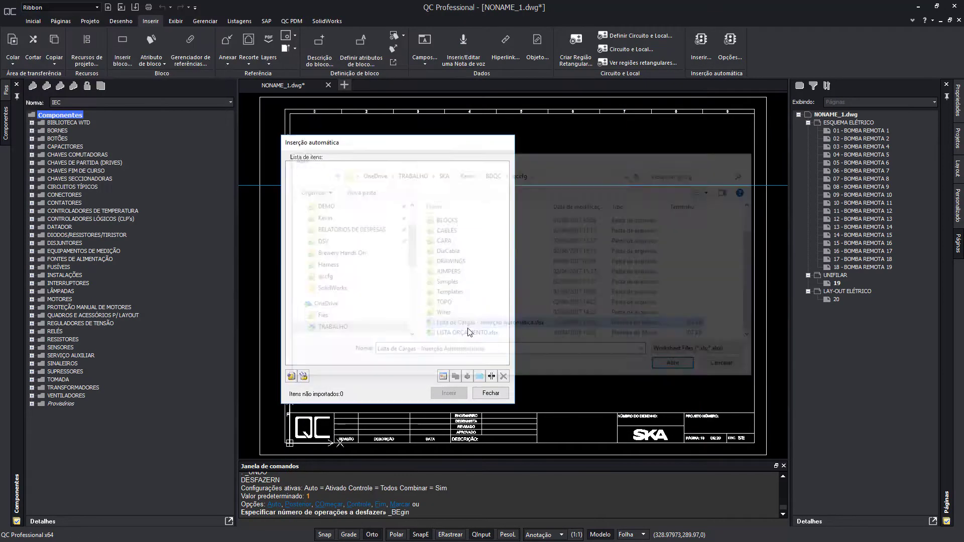
key("Escape")
key("Escape")
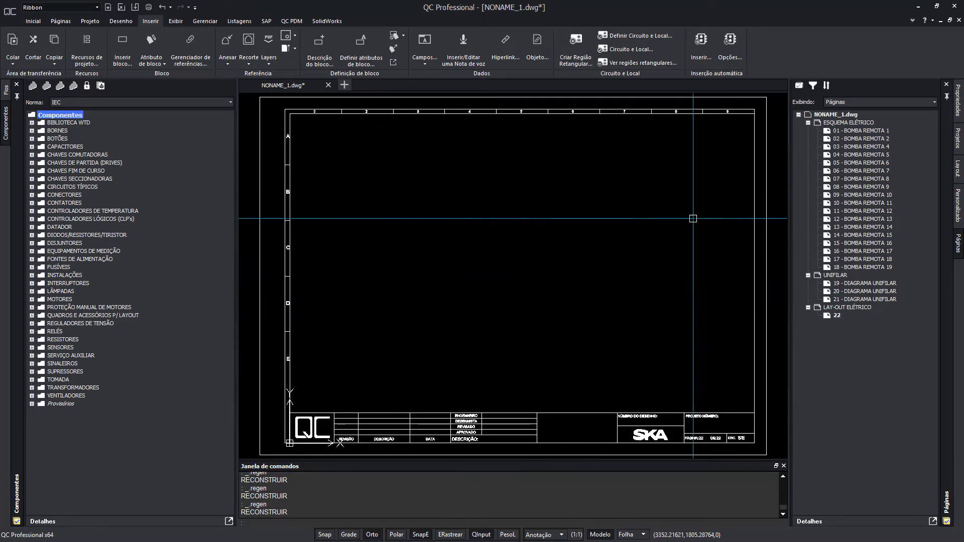
left_click(701, 47)
key("Return")
key("Return")
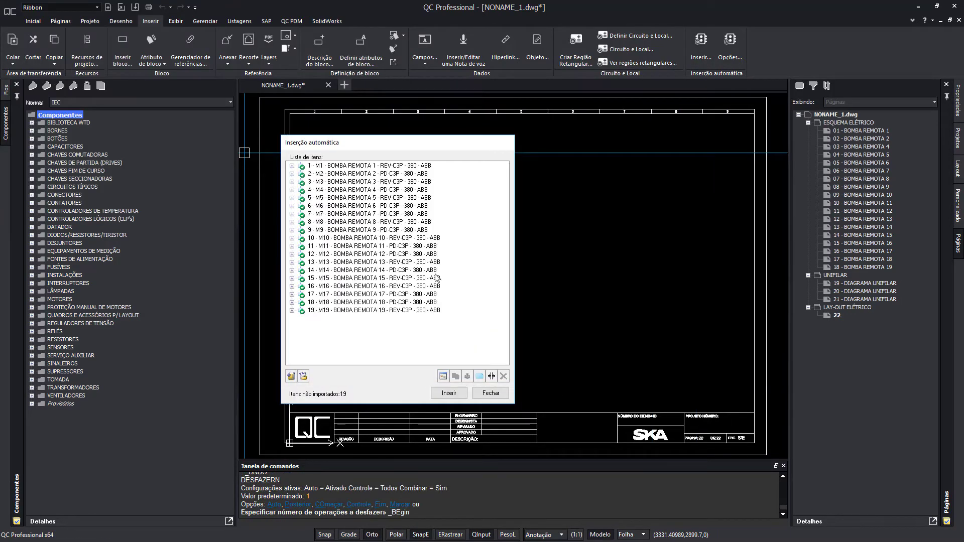
key("Return")
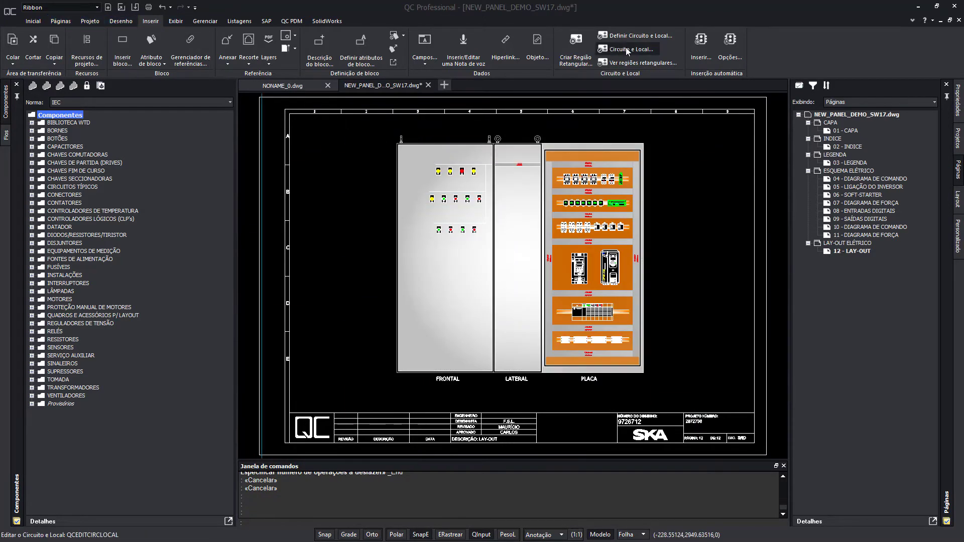
Step: Set the panel's circuit and location to PLACA
left_click(627, 50)
left_click(397, 249)
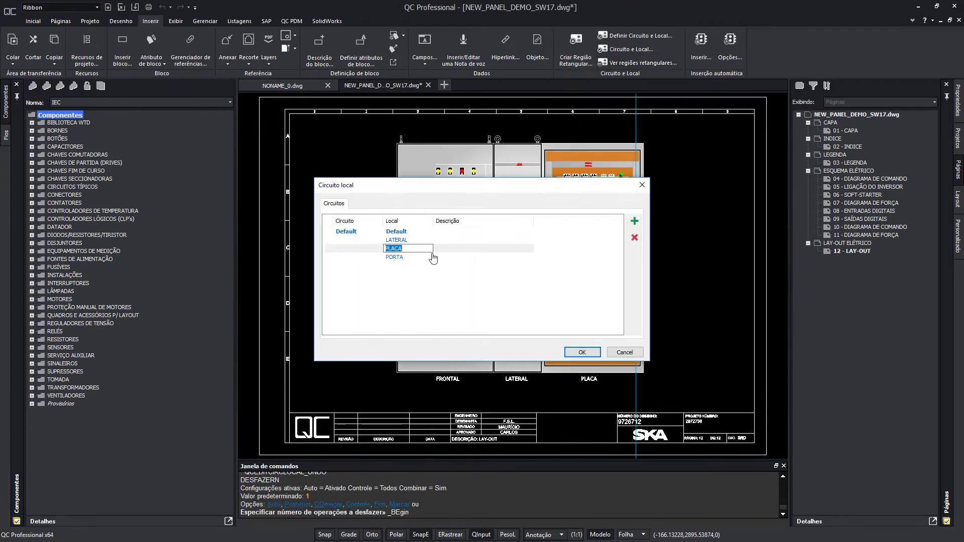
left_click(582, 352)
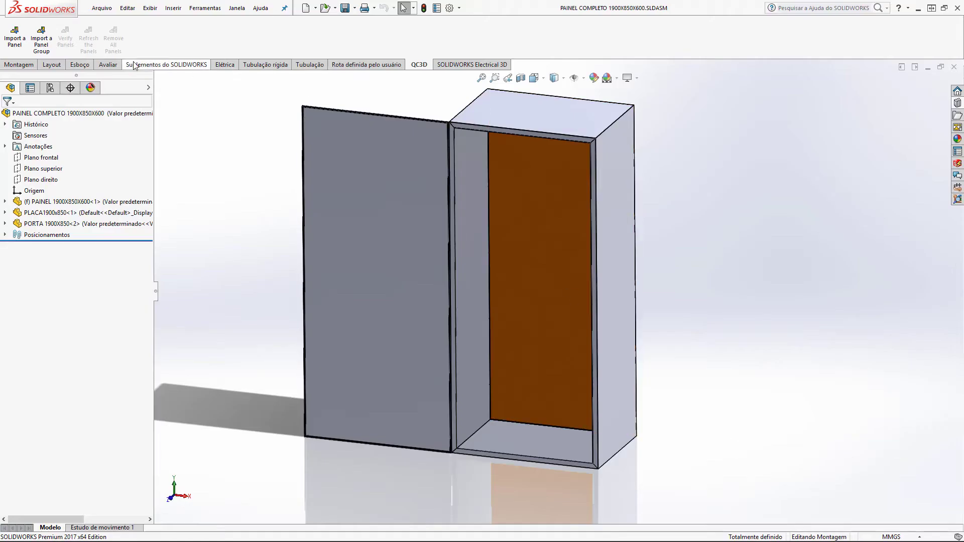
left_click(14, 37)
Step: Import the PLACA panel from the .qcexport file, then orbit and zoom around the populated cabinet
left_click(78, 195)
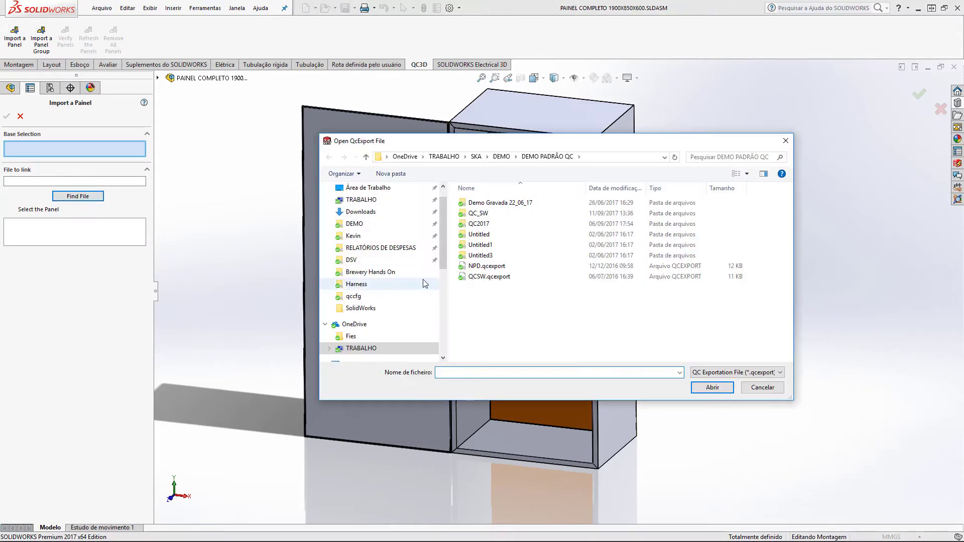
double_click(423, 279)
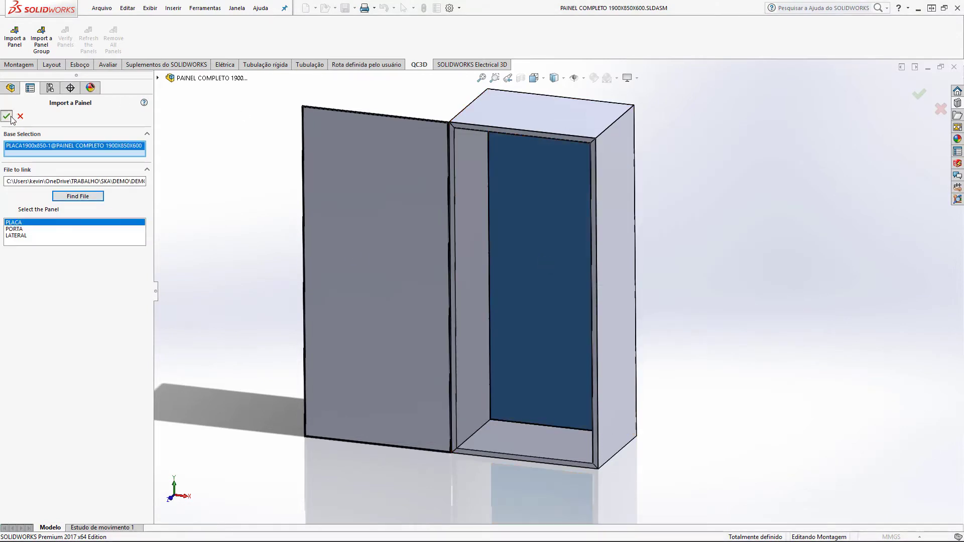
left_click(7, 117)
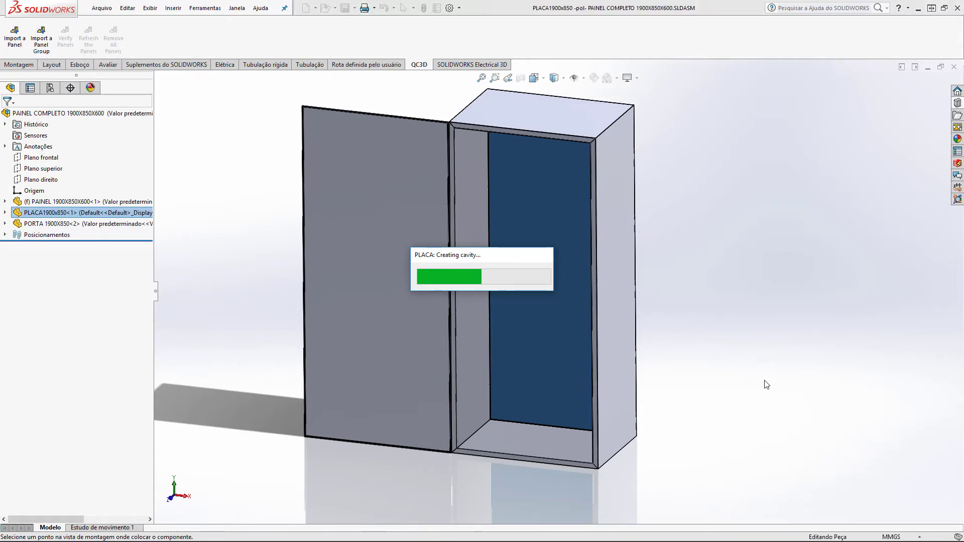
mouse_move(765, 384)
middle_mouse_down()
mouse_move(477, 277)
mouse_move(562, 257)
middle_mouse_up()
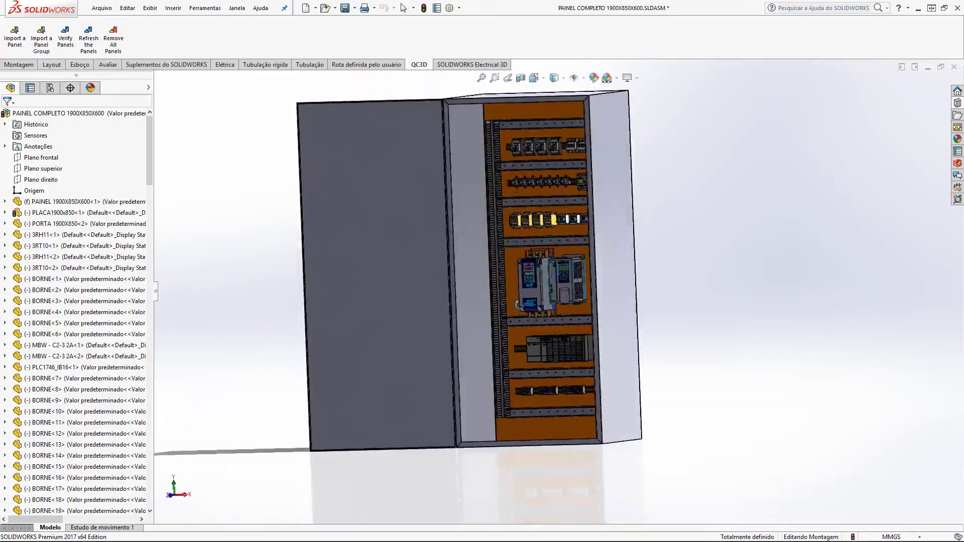
scroll(562, 257, "down", 5)
scroll(509, 290, "down", 3)
scroll(509, 290, "up", 3)
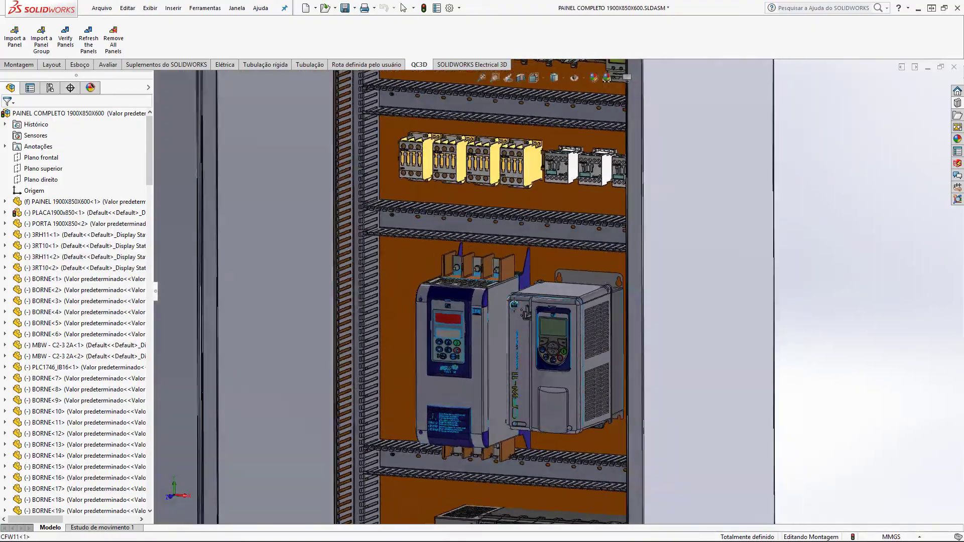
scroll(609, 258, "up", 5)
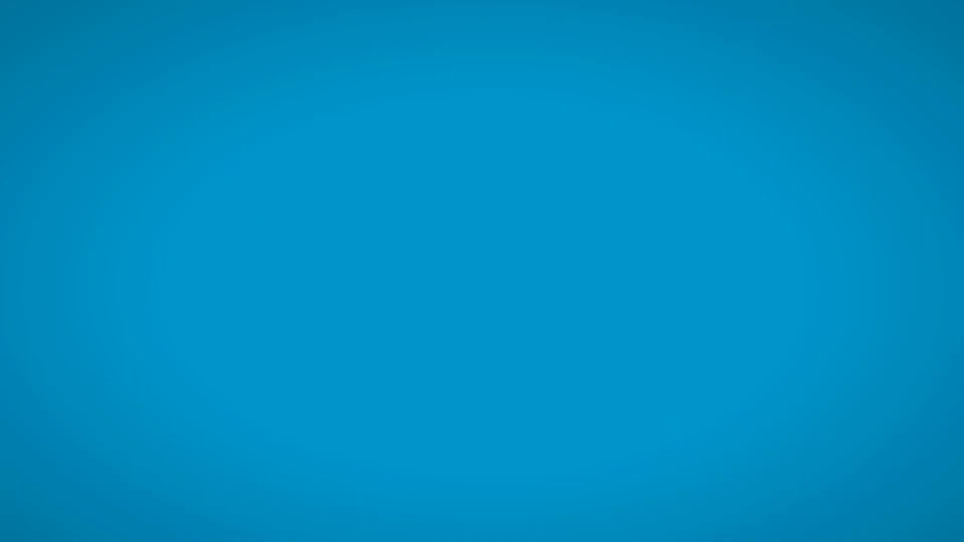